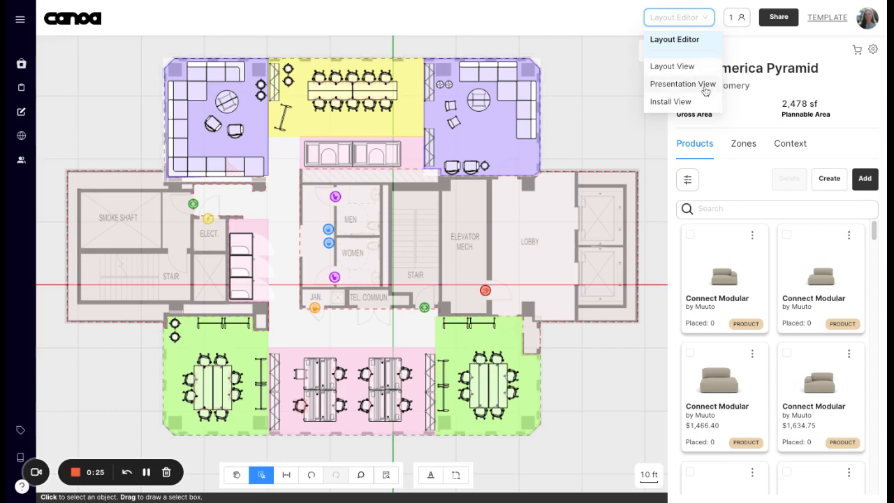
- Switch to the Presentation View and display the products of the yellow meeting zone
click(660, 85)
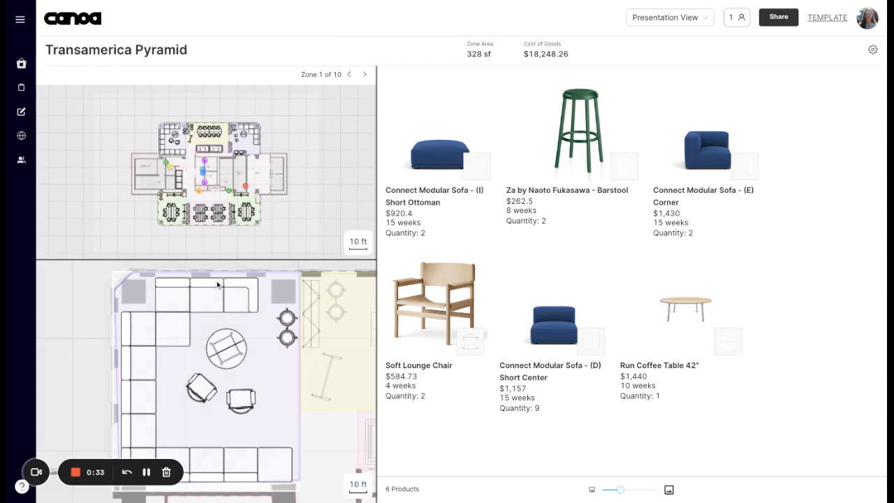
scroll(186, 152, up, 3)
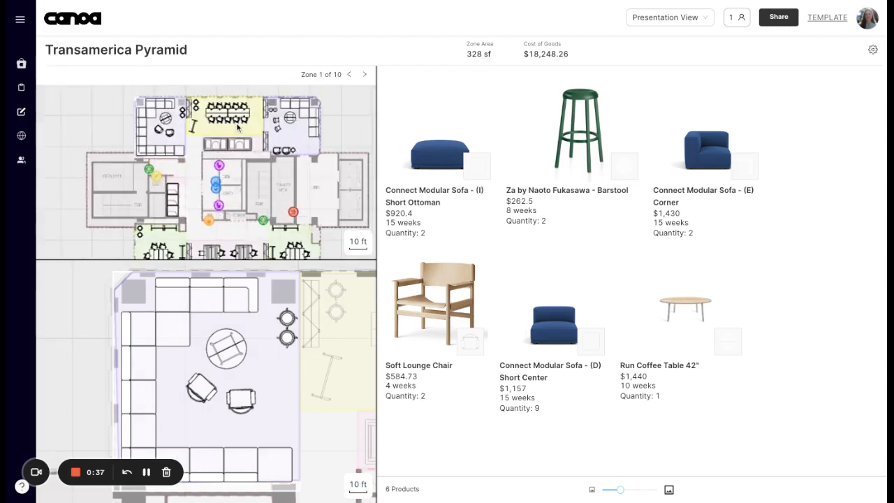
click(238, 126)
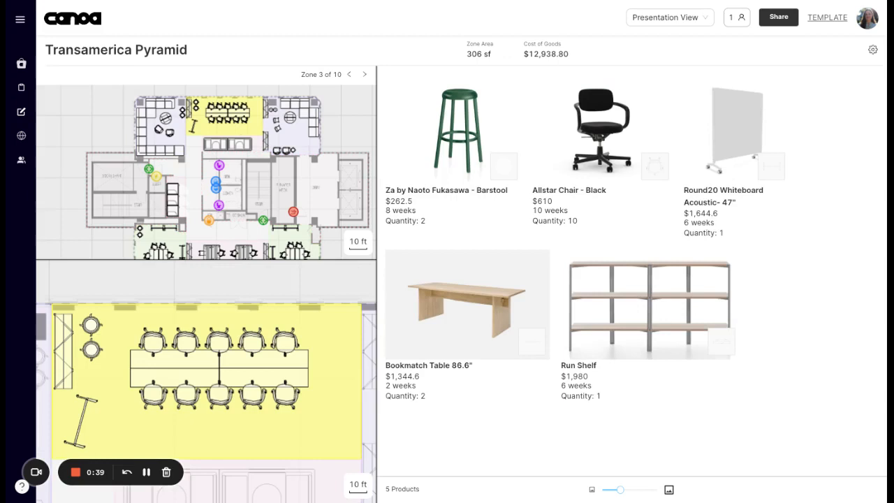
- Go through the product lists of the pink workstation zone and both green meeting zones on the overview plan
scroll(238, 127, down, 3)
click(232, 238)
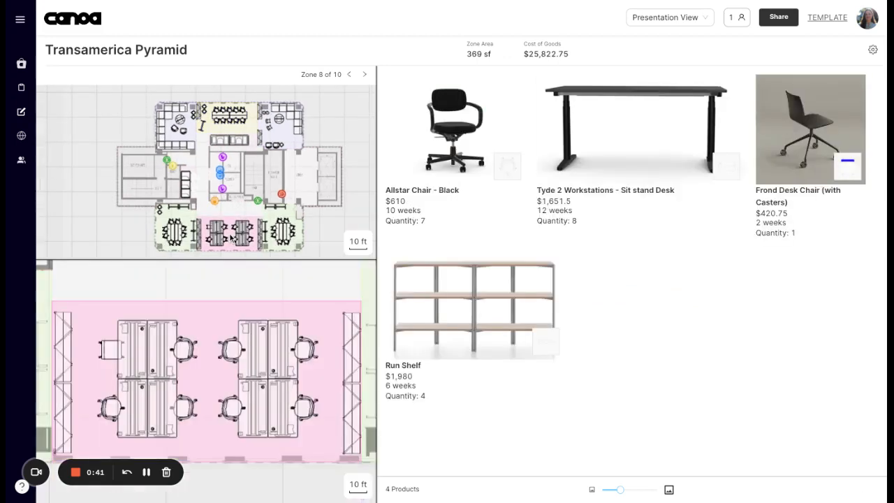
scroll(313, 238, up, 3)
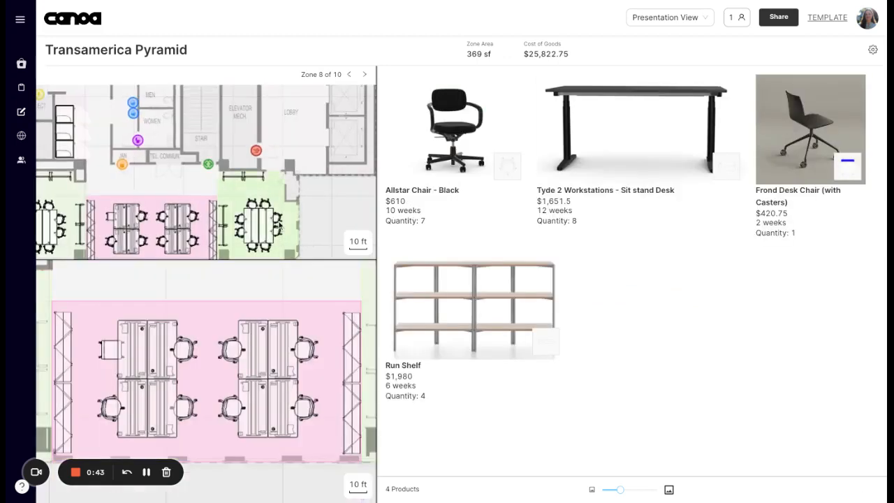
click(289, 223)
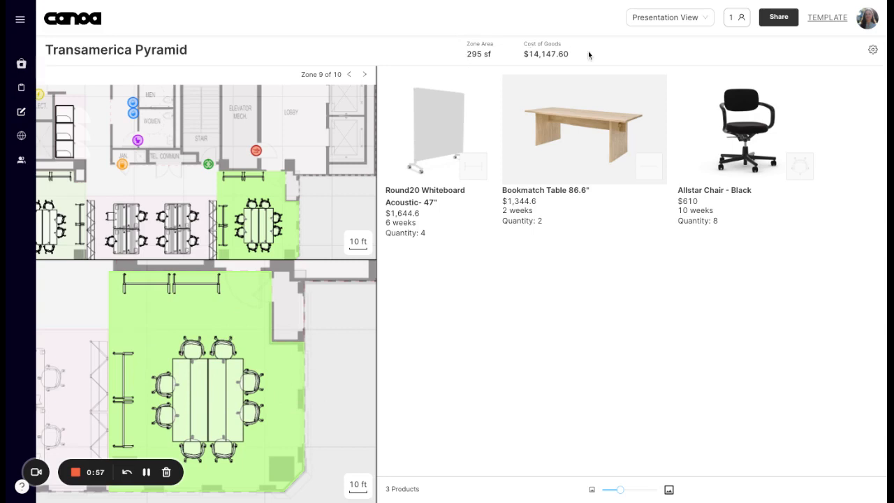
click(149, 229)
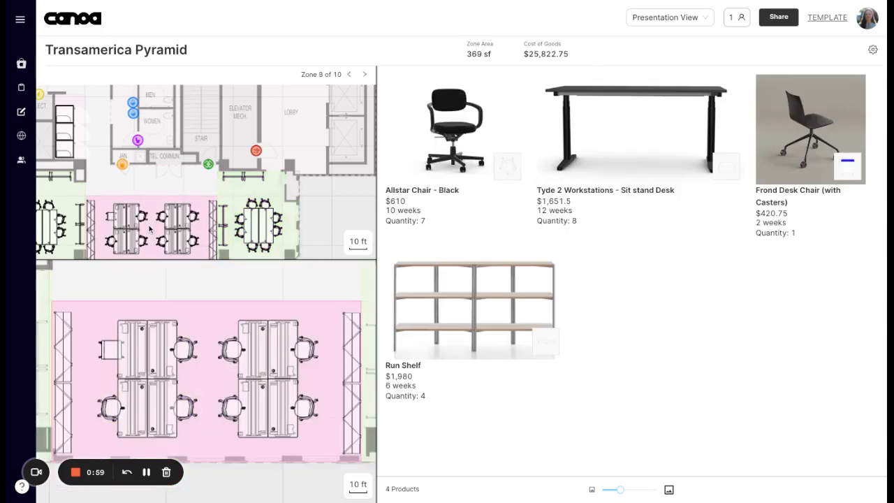
click(72, 207)
- Try the product image size at its minimum and at slightly larger than the default
mouse_move(620, 489)
mouse_down()
mouse_move(637, 491)
mouse_move(602, 490)
mouse_up()
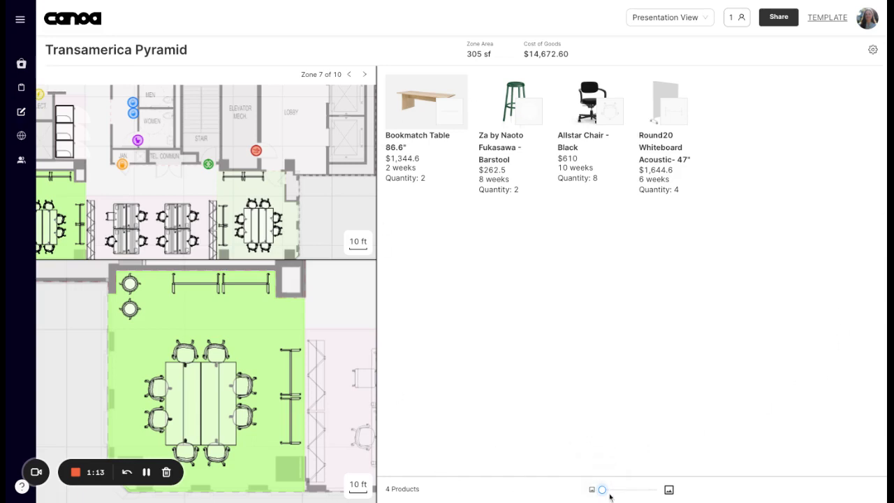
drag(602, 489, 628, 490)
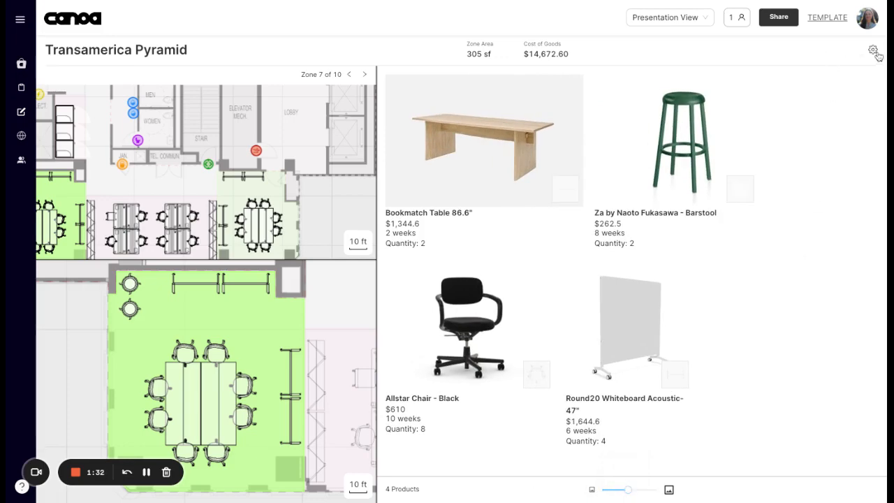
- Add SKU to the product columns in the Presentation View settings
click(872, 50)
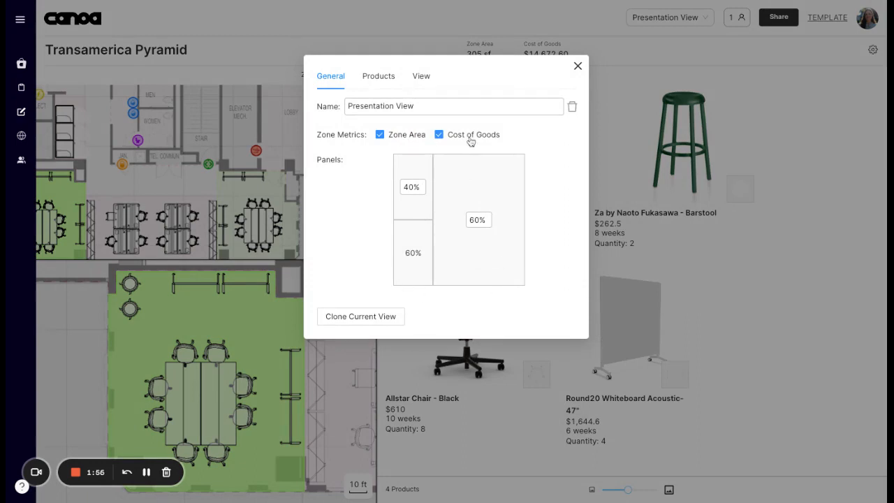
click(463, 110)
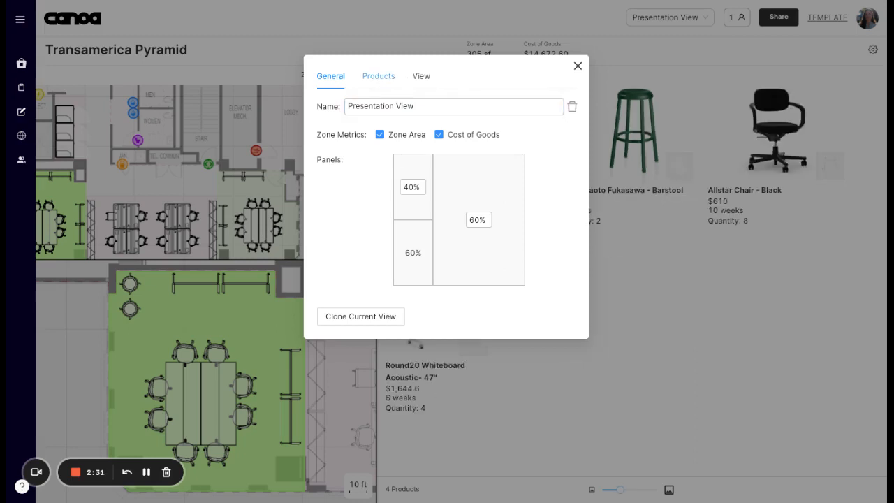
click(378, 76)
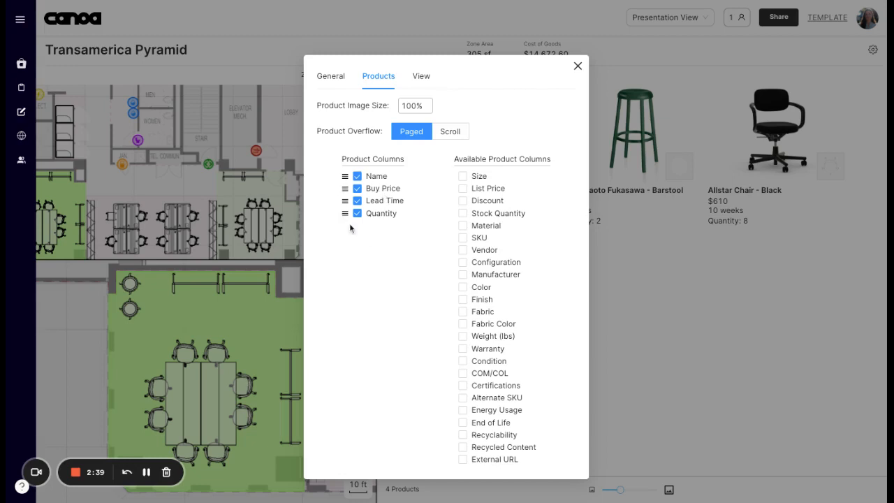
click(463, 239)
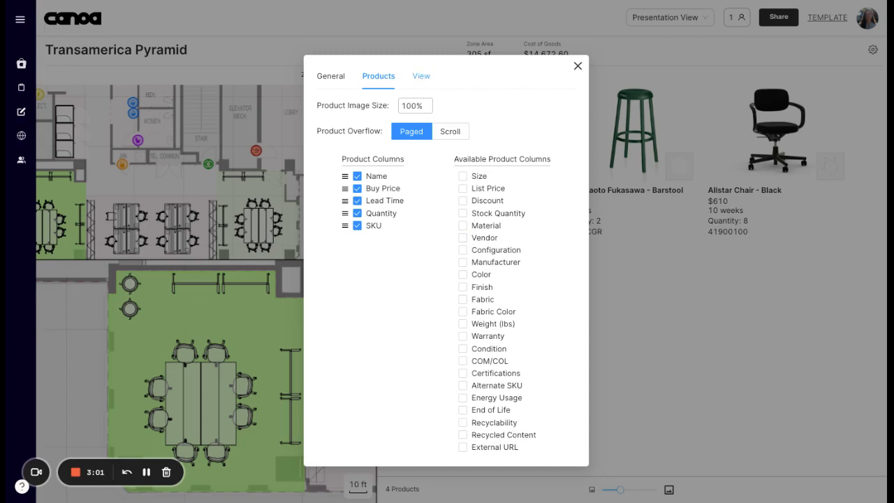
- Try the grid line and axis line display options, restore both, and close the view settings
click(421, 75)
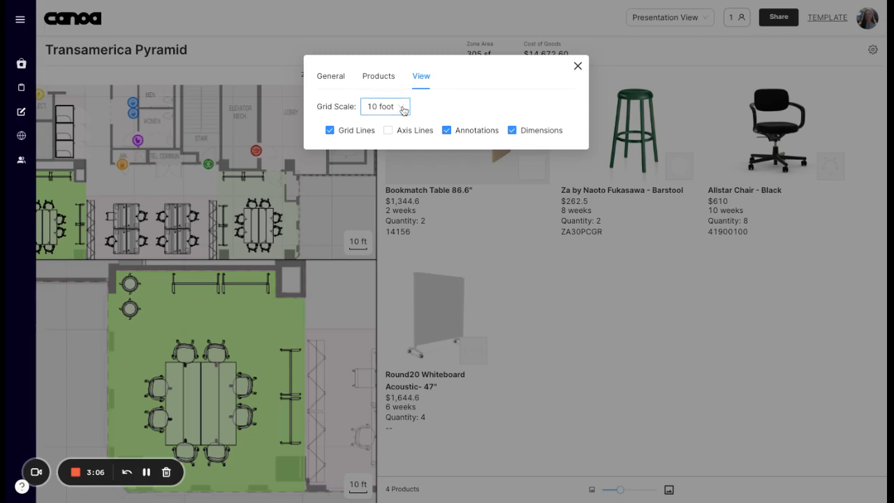
click(331, 132)
click(331, 132)
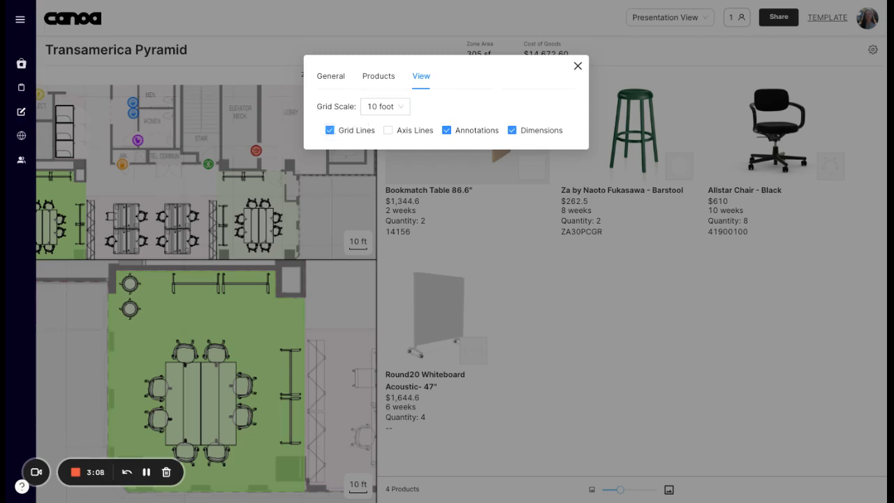
click(388, 132)
click(389, 132)
click(577, 66)
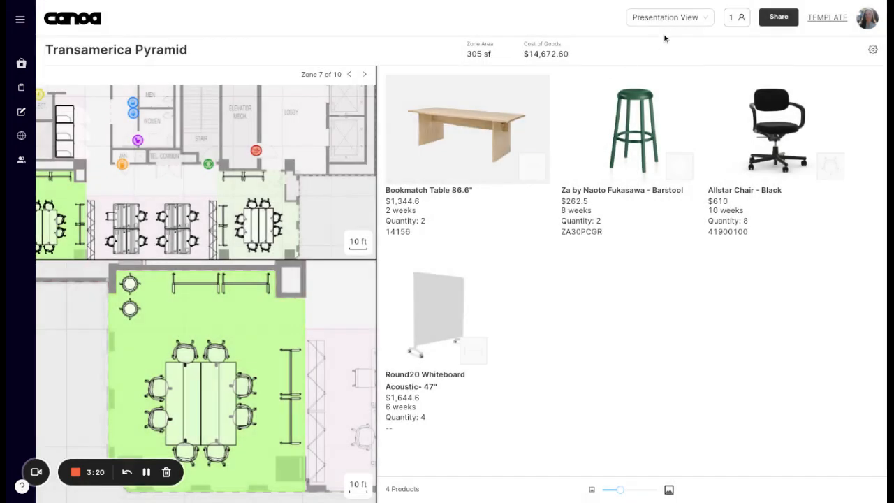
- Switch through the Layout Editor to the Install View and display the green zone that has the two barstools
click(687, 24)
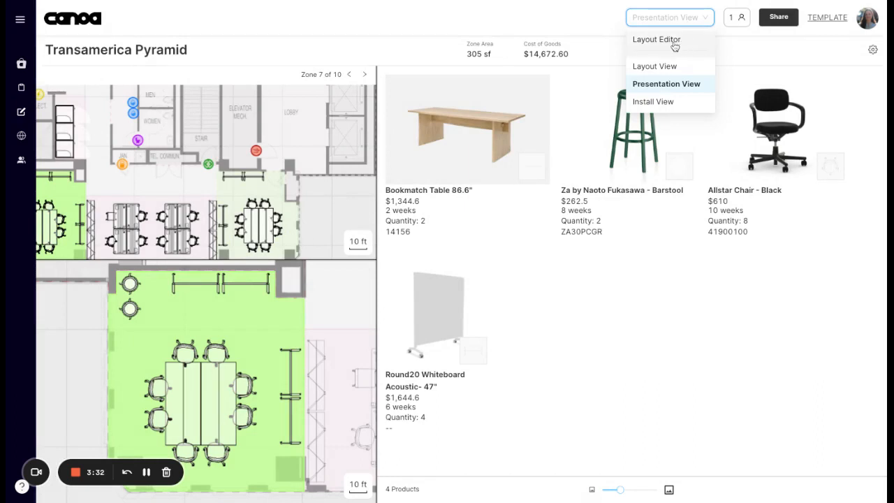
click(675, 43)
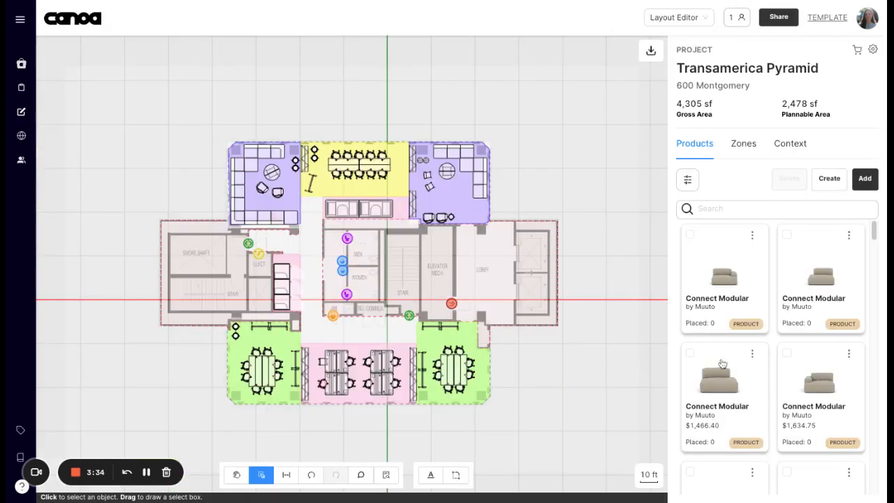
click(678, 18)
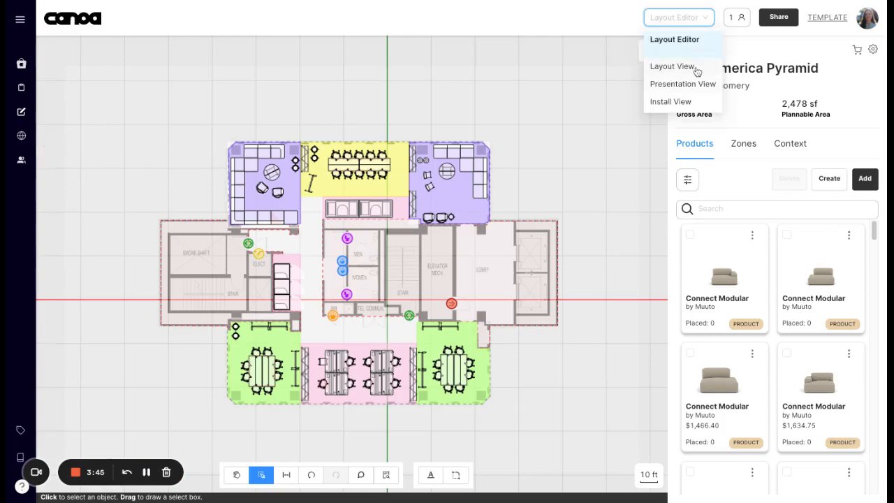
click(663, 102)
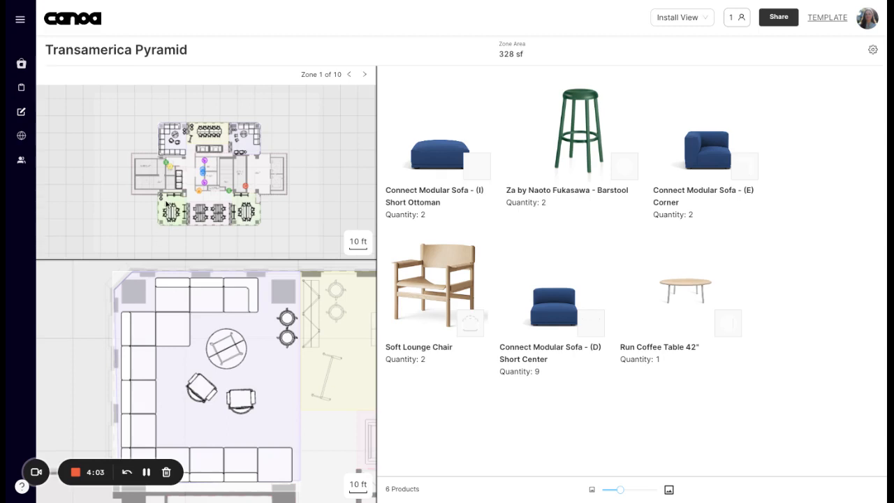
click(168, 205)
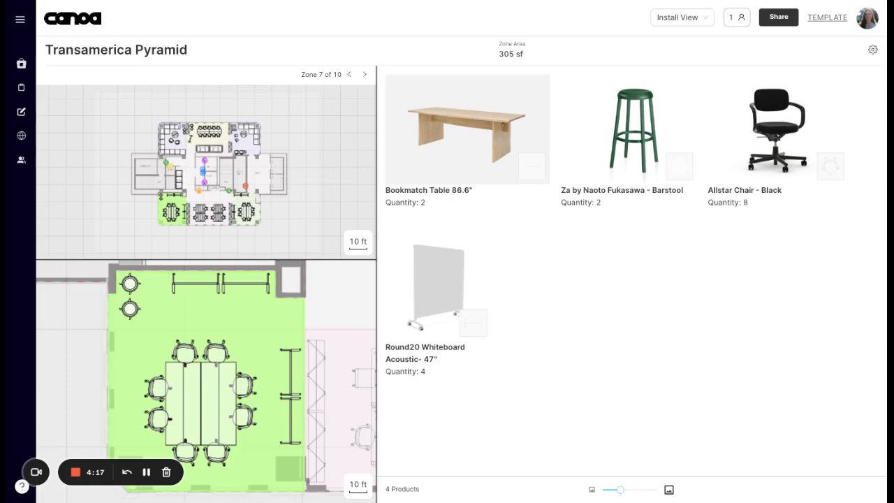
- Look at the project in the view-only Layout View and return to the Layout Editor
click(706, 21)
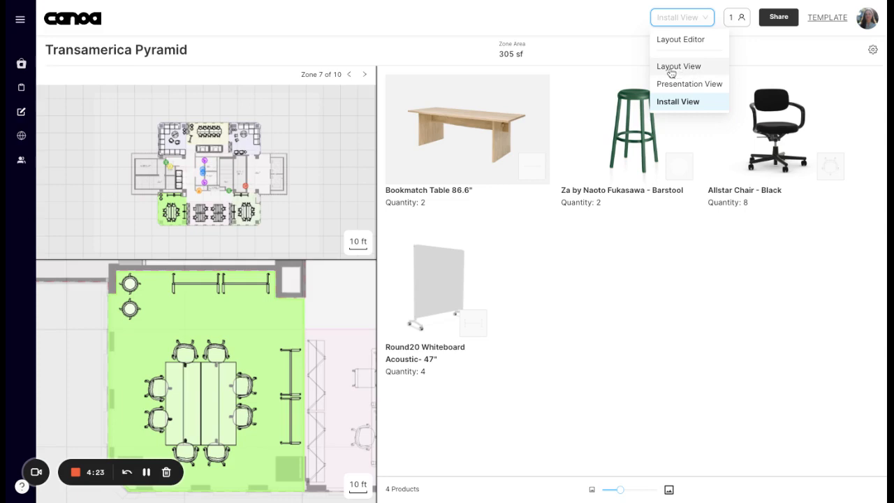
click(672, 69)
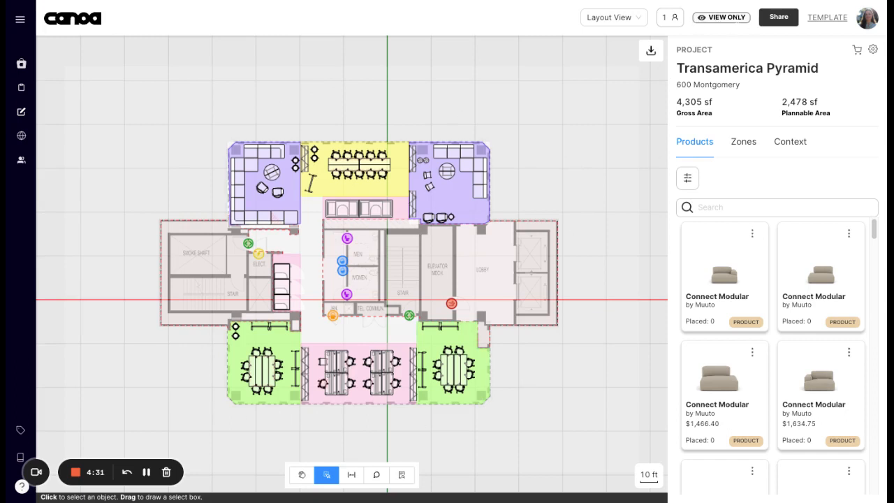
click(611, 17)
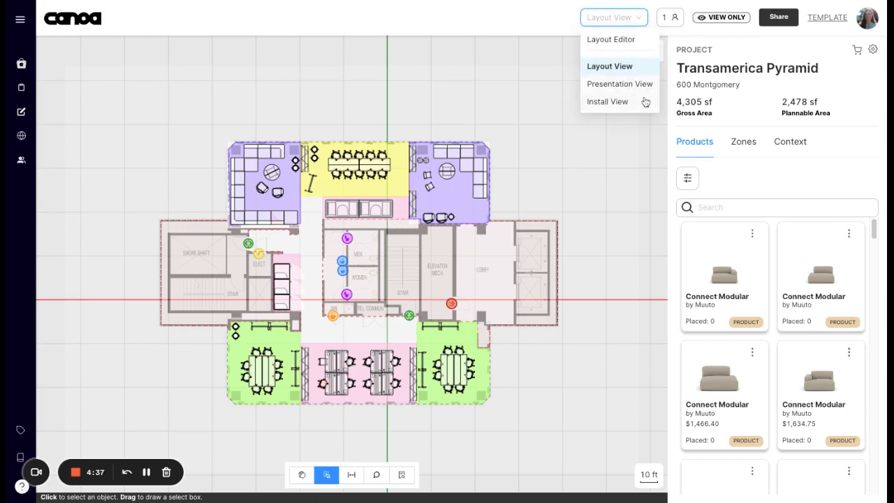
click(643, 21)
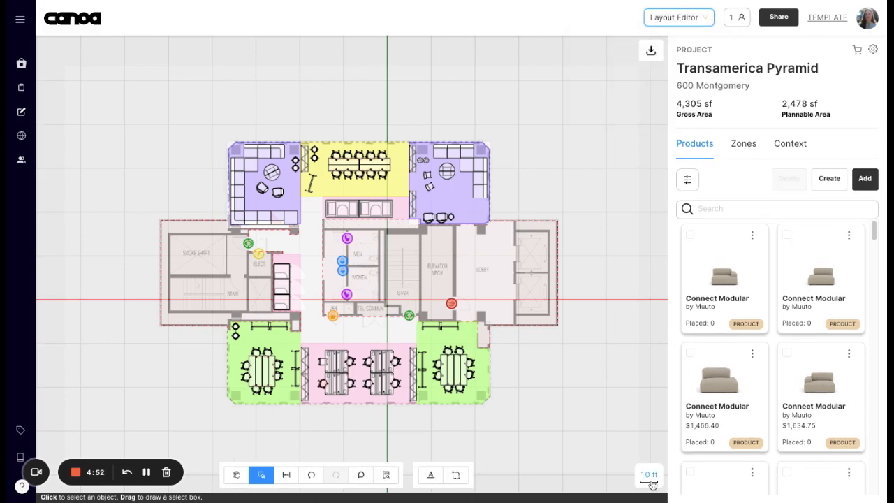
- Set the canvas background color to white (#FFFFFF) and hide the grid lines and axis lines
click(652, 485)
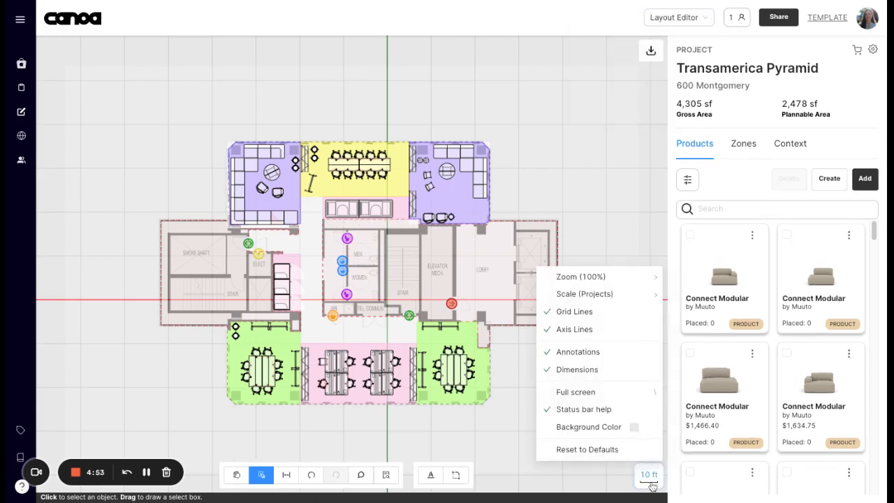
click(637, 430)
click(552, 373)
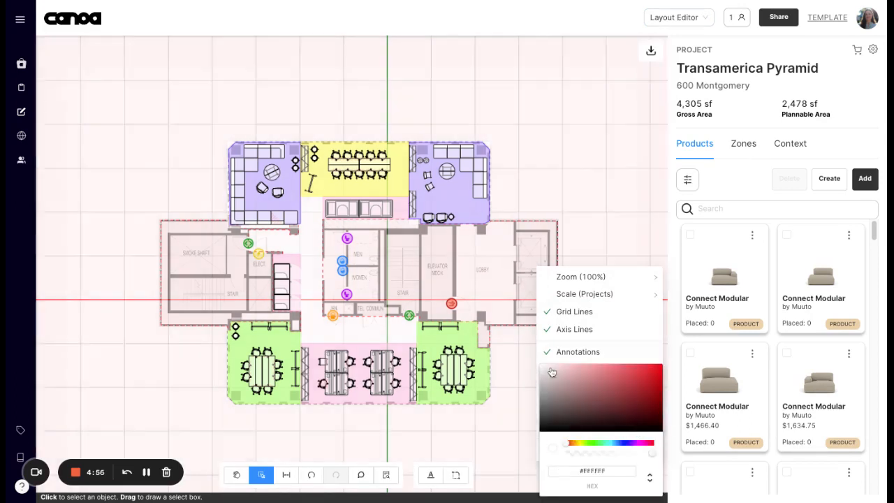
click(551, 315)
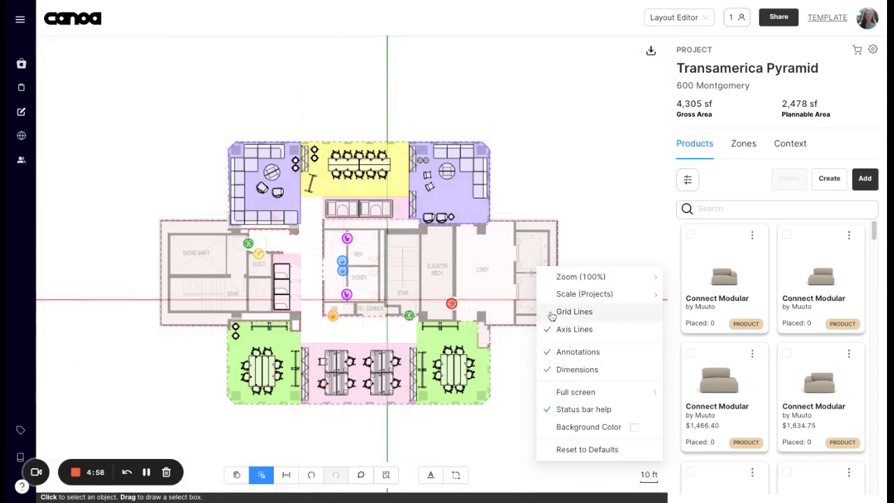
click(553, 331)
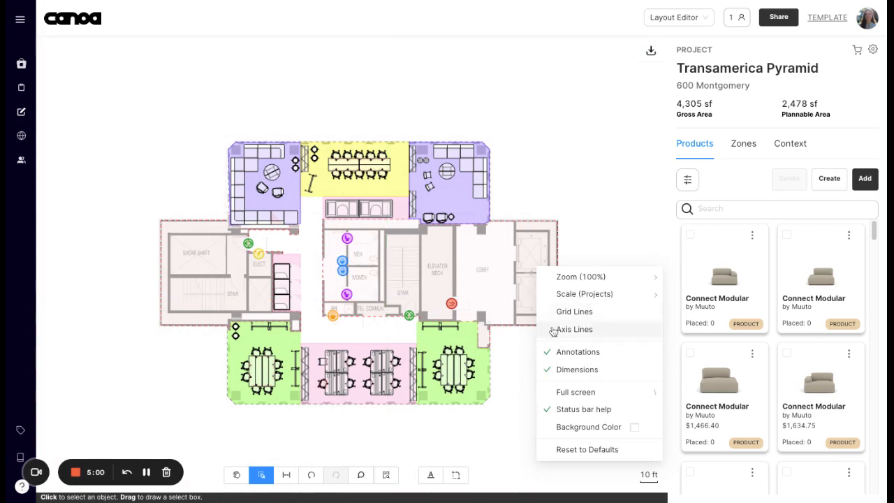
scroll(359, 312, up, 3)
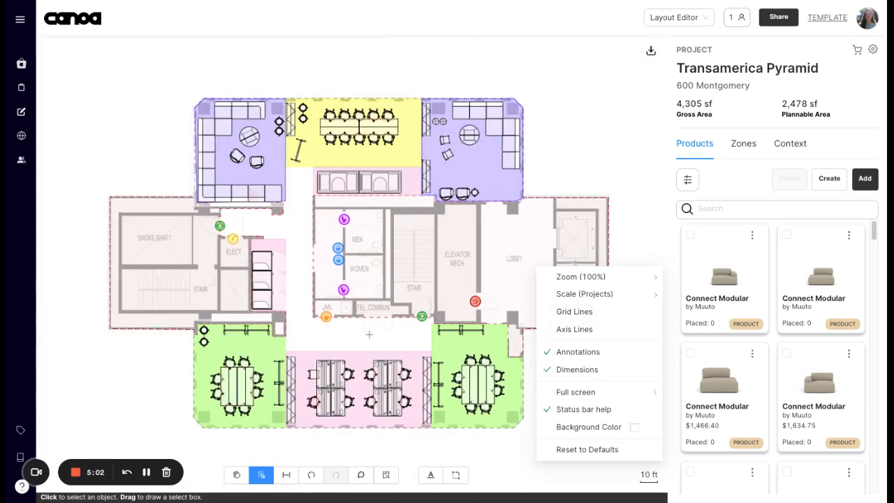
click(644, 479)
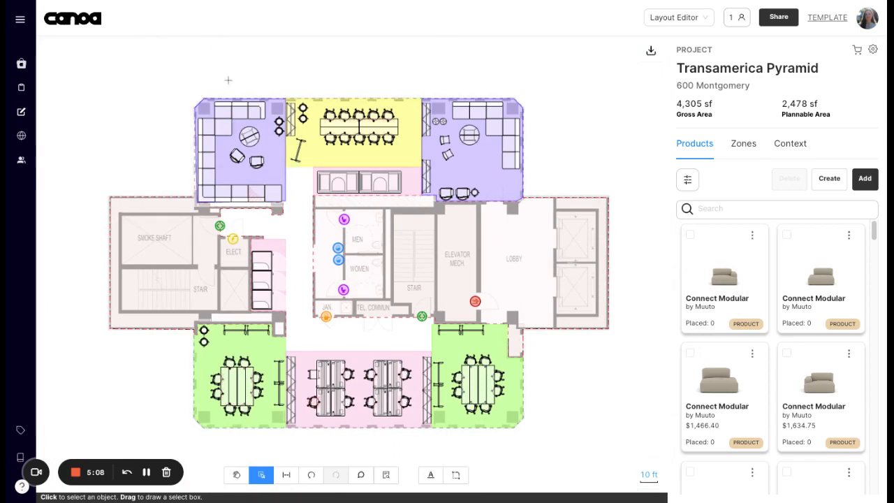
- Reset the canvas display settings to their defaults
click(649, 476)
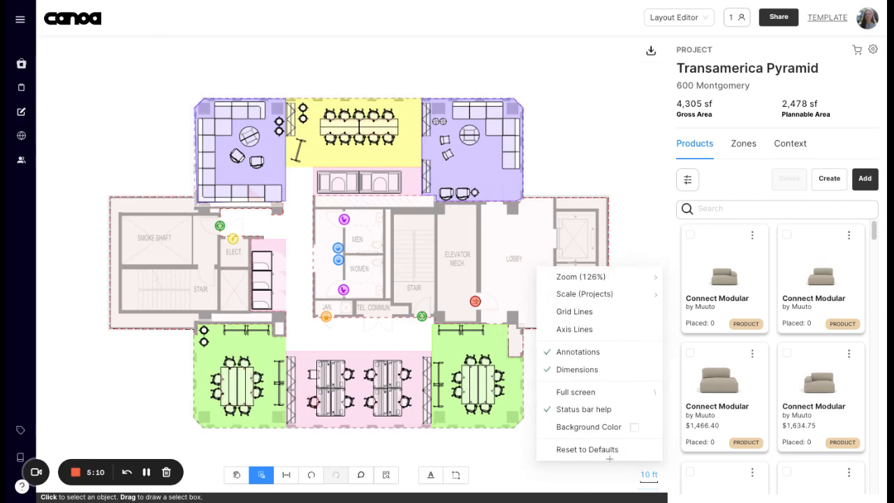
click(585, 449)
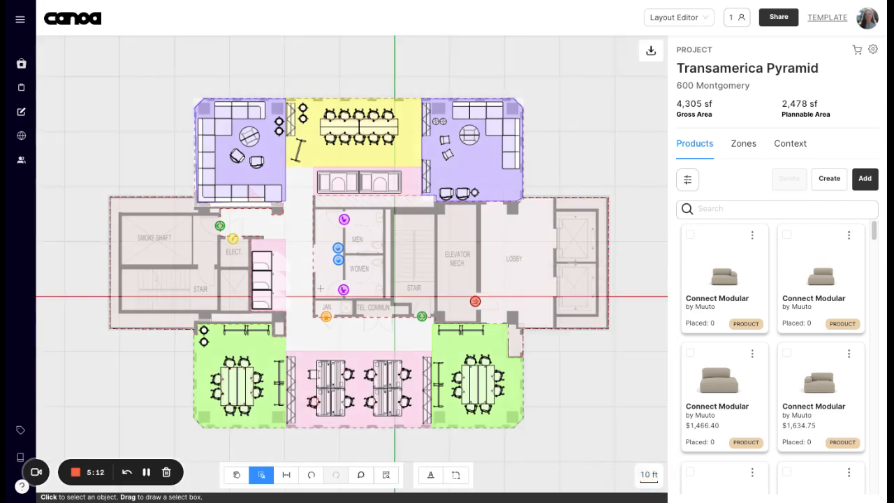